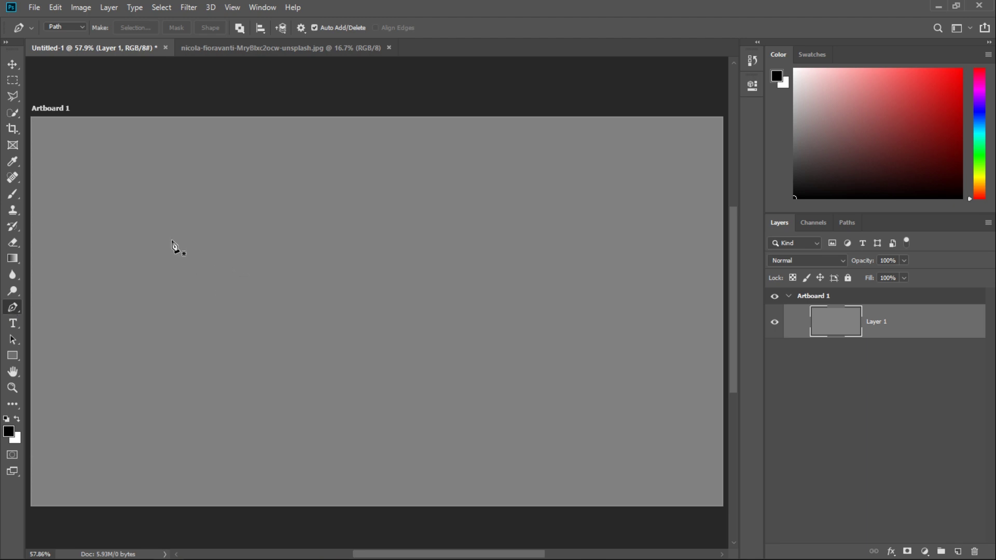
Draw a closed four-corner practice path, then undo it back to its single first anchor.
{"action": "left_click", "coordinate": [179, 215]}
{"action": "left_click", "coordinate": [313, 205]}
{"action": "left_click", "coordinate": [325, 332]}
{"action": "left_click", "coordinate": [190, 344]}
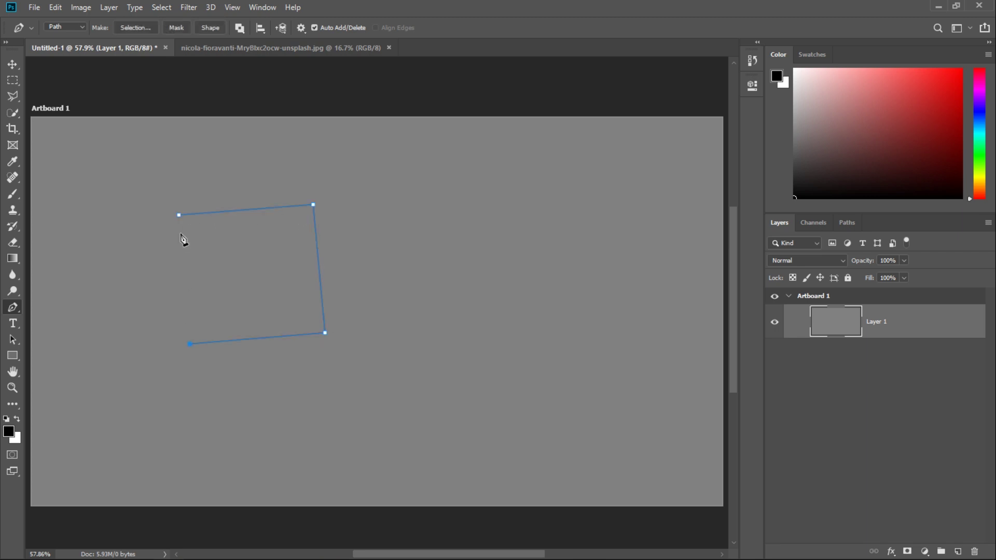
{"action": "left_click", "coordinate": [179, 215]}
{"action": "key", "text": "ctrl+z"}
{"action": "key", "text": "ctrl+z"}
{"action": "key", "text": "ctrl+z"}
{"action": "key", "text": "ctrl+z"}
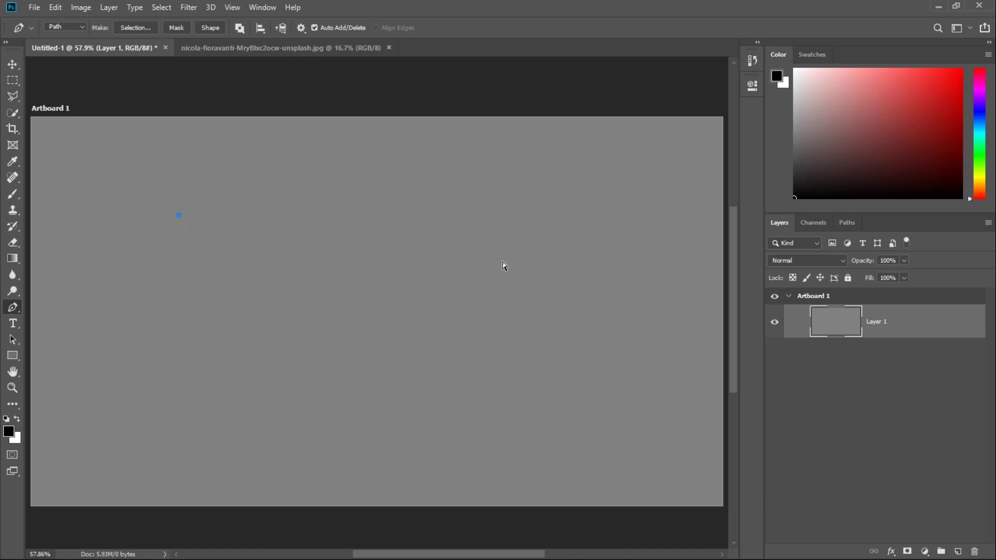
{"action": "key", "text": "ctrl+z"}
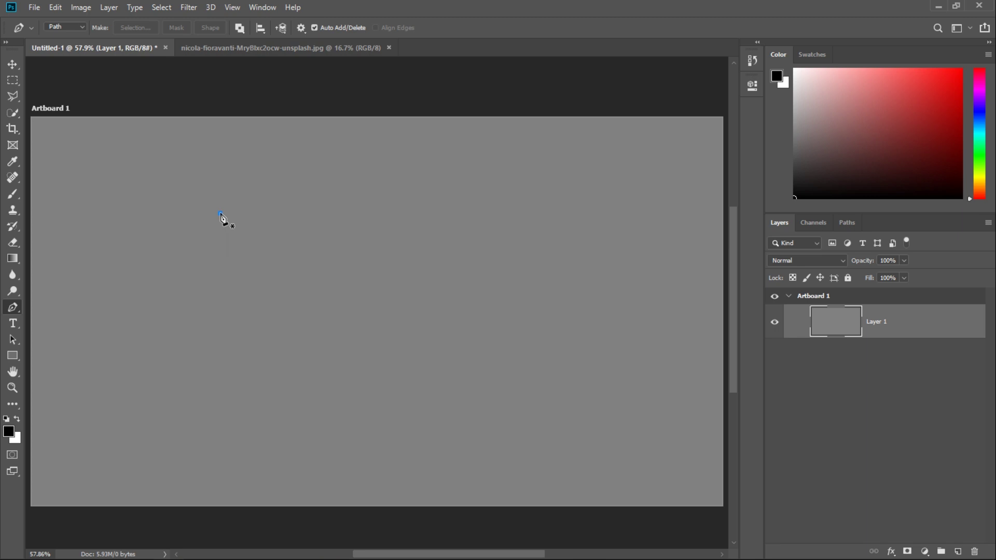
Extend from the remaining anchor with a curved segment, bending it with handles at both ends.
{"action": "left_click", "coordinate": [274, 213]}
{"action": "left_click", "coordinate": [277, 320]}
{"action": "left_click_drag", "start_coordinate": [277, 320], "coordinate": [340, 307]}
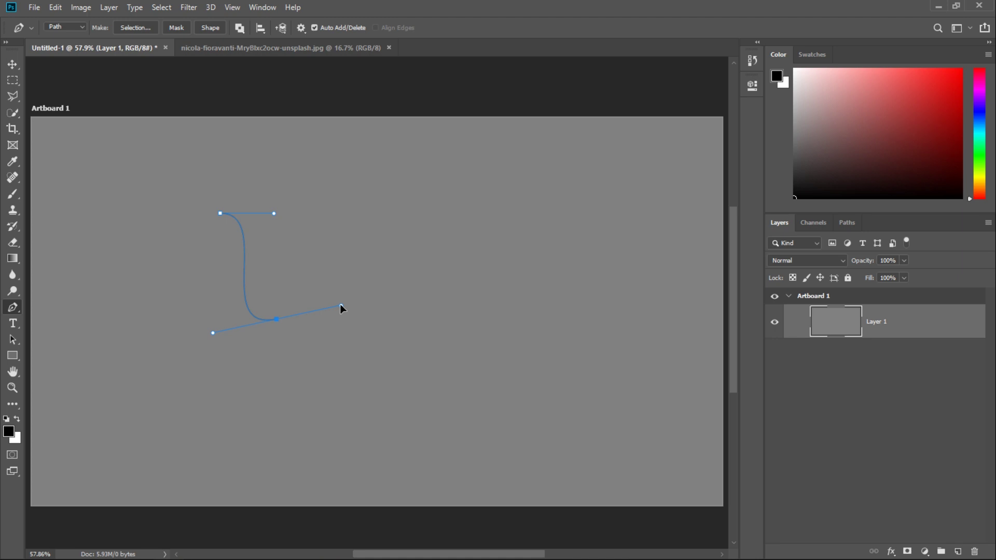
{"action": "mouse_move", "coordinate": [340, 304]}
{"action": "left_mouse_down"}
{"action": "mouse_move", "coordinate": [385, 288]}
{"action": "mouse_move", "coordinate": [261, 382]}
{"action": "left_mouse_up"}
{"action": "mouse_move", "coordinate": [261, 381]}
{"action": "left_mouse_down"}
{"action": "mouse_move", "coordinate": [438, 271]}
{"action": "mouse_move", "coordinate": [391, 363]}
{"action": "mouse_move", "coordinate": [406, 342]}
{"action": "left_mouse_up"}
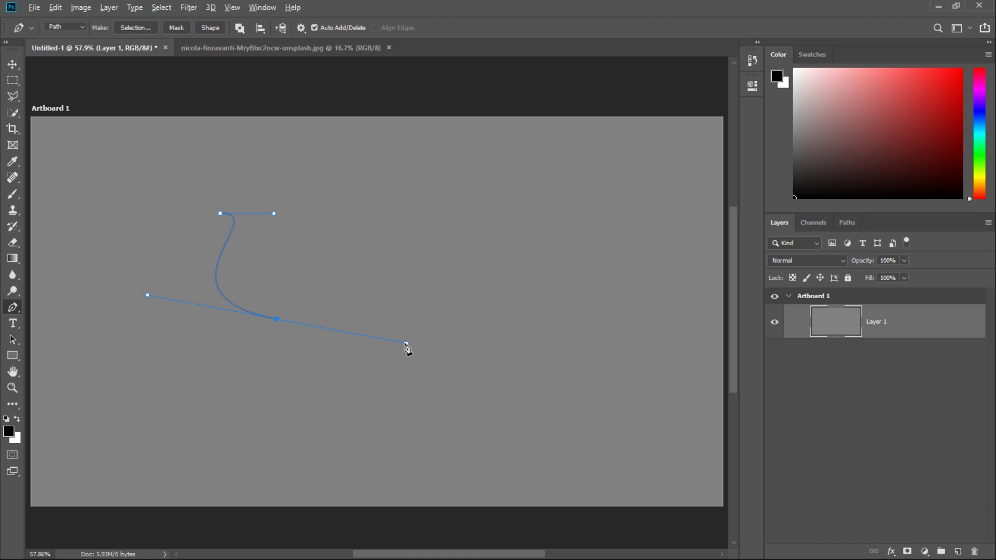
{"action": "left_click", "coordinate": [274, 213], "text": "ctrl"}
{"action": "mouse_move", "coordinate": [274, 213]}
{"action": "left_mouse_down"}
{"action": "mouse_move", "coordinate": [210, 249]}
{"action": "mouse_move", "coordinate": [176, 258]}
{"action": "mouse_move", "coordinate": [173, 248]}
{"action": "left_mouse_up"}
On the heart photo in Path mode, start a curved path at the notch over the right lobe.
{"action": "left_click", "coordinate": [274, 49]}
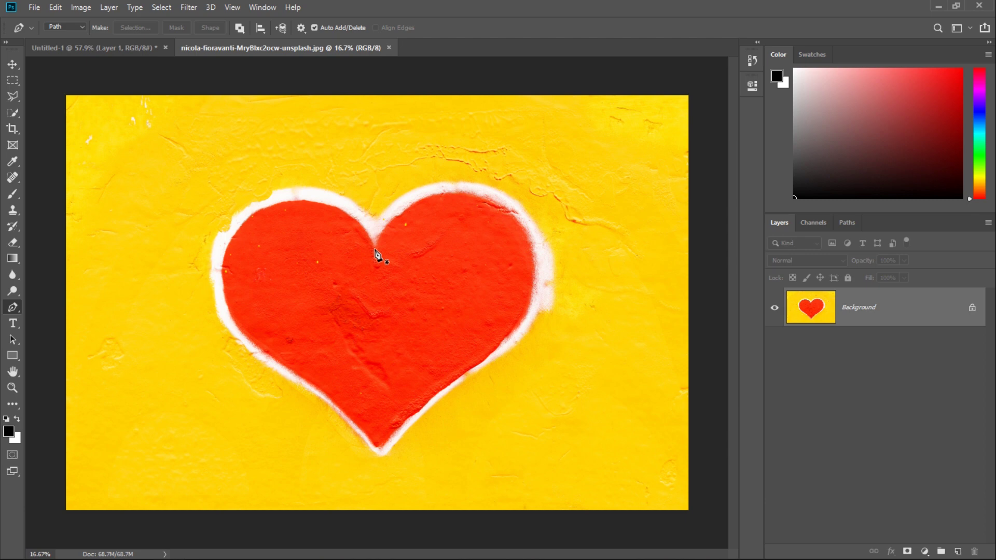
{"action": "left_click", "coordinate": [81, 27]}
{"action": "left_click_drag", "start_coordinate": [388, 247], "coordinate": [400, 248]}
{"action": "left_click_drag", "start_coordinate": [461, 194], "coordinate": [497, 198]}
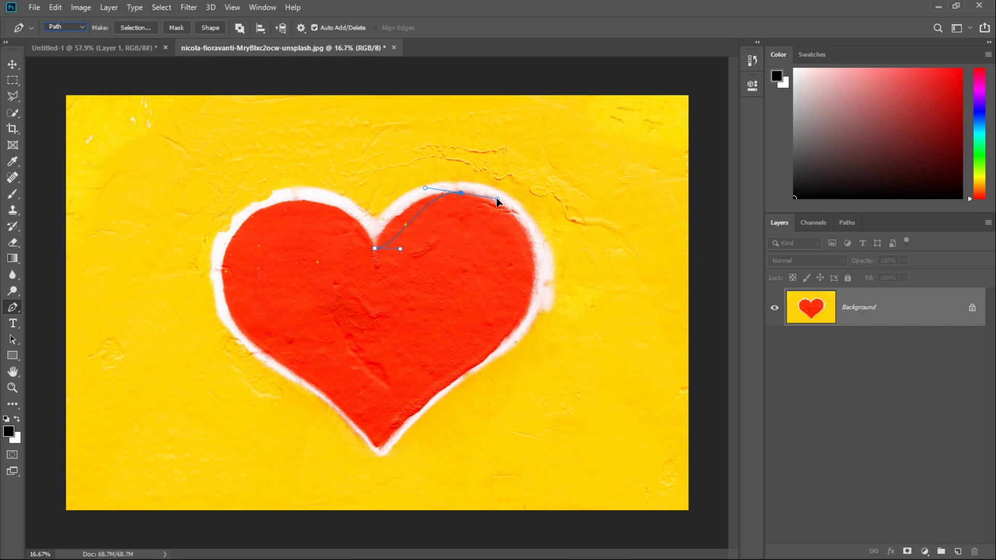
Refine the notch curve and add a curved anchor on the right lobe's outer edge.
{"action": "left_click", "coordinate": [400, 250], "text": "alt"}
{"action": "left_click_drag", "start_coordinate": [373, 232], "coordinate": [379, 225]}
{"action": "left_click", "coordinate": [462, 194]}
{"action": "left_click", "coordinate": [535, 257]}
{"action": "left_click_drag", "start_coordinate": [536, 257], "coordinate": [548, 253]}
{"action": "left_click_drag", "start_coordinate": [559, 266], "coordinate": [559, 278]}
{"action": "left_click_drag", "start_coordinate": [535, 229], "coordinate": [519, 202]}
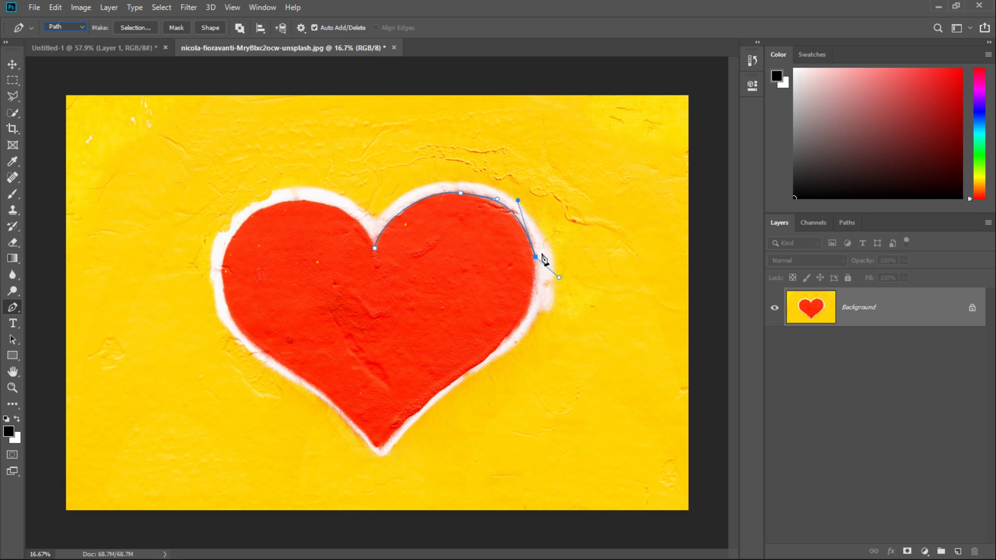
Add a curved anchor on the lower right edge, fit the curves, and place the bottom tip.
{"action": "left_click", "coordinate": [479, 366]}
{"action": "left_click_drag", "start_coordinate": [480, 367], "coordinate": [513, 377]}
{"action": "left_click", "coordinate": [558, 278], "text": "ctrl"}
{"action": "left_click_drag", "start_coordinate": [553, 284], "coordinate": [549, 291]}
{"action": "left_click_drag", "start_coordinate": [445, 353], "coordinate": [520, 335]}
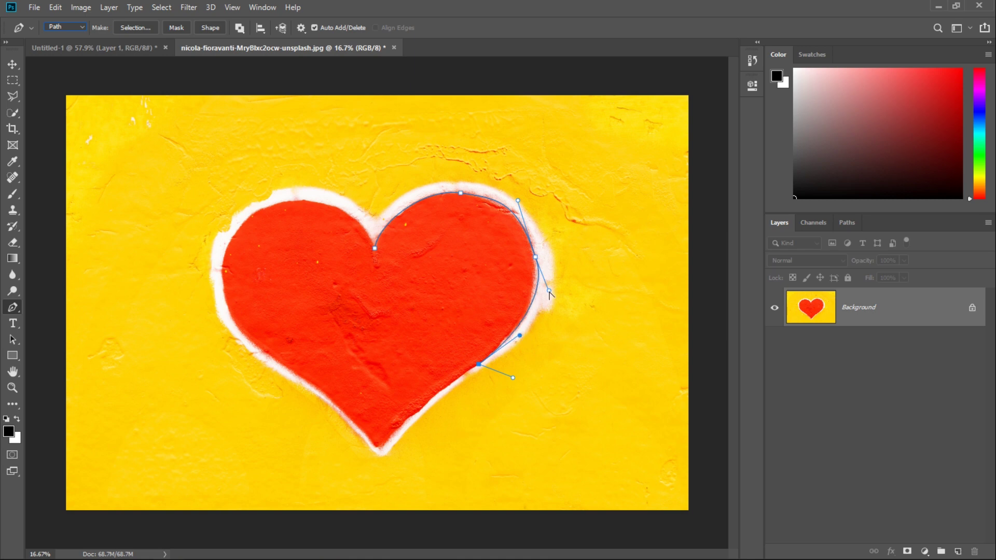
{"action": "left_click_drag", "start_coordinate": [549, 291], "coordinate": [542, 297]}
{"action": "left_click", "coordinate": [382, 447]}
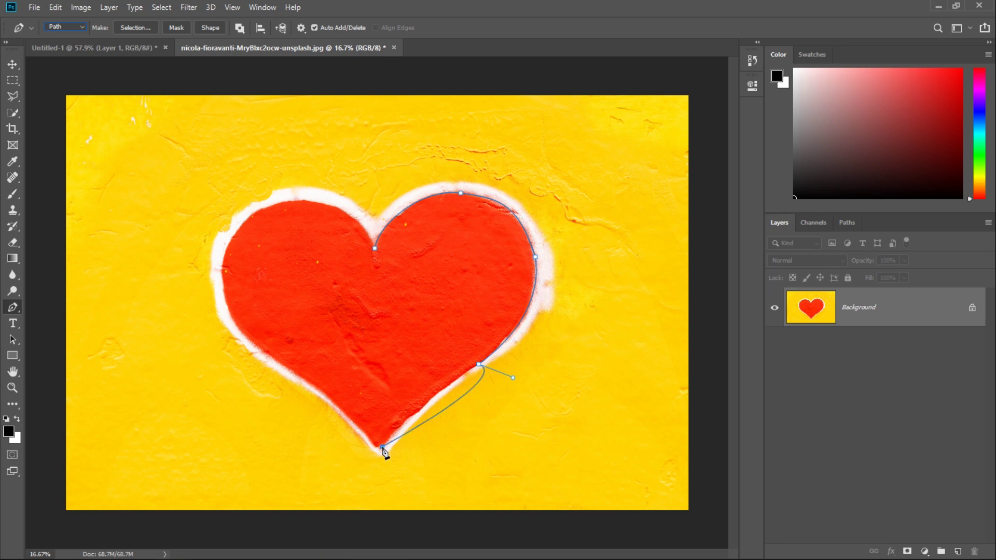
Curve the path around the bottom tip and add a curved anchor on the lower-left edge.
{"action": "mouse_move", "coordinate": [382, 447]}
{"action": "left_mouse_down"}
{"action": "mouse_move", "coordinate": [401, 469]}
{"action": "mouse_move", "coordinate": [373, 475]}
{"action": "left_mouse_up"}
{"action": "left_click", "coordinate": [513, 378]}
{"action": "left_click_drag", "start_coordinate": [511, 383], "coordinate": [422, 413]}
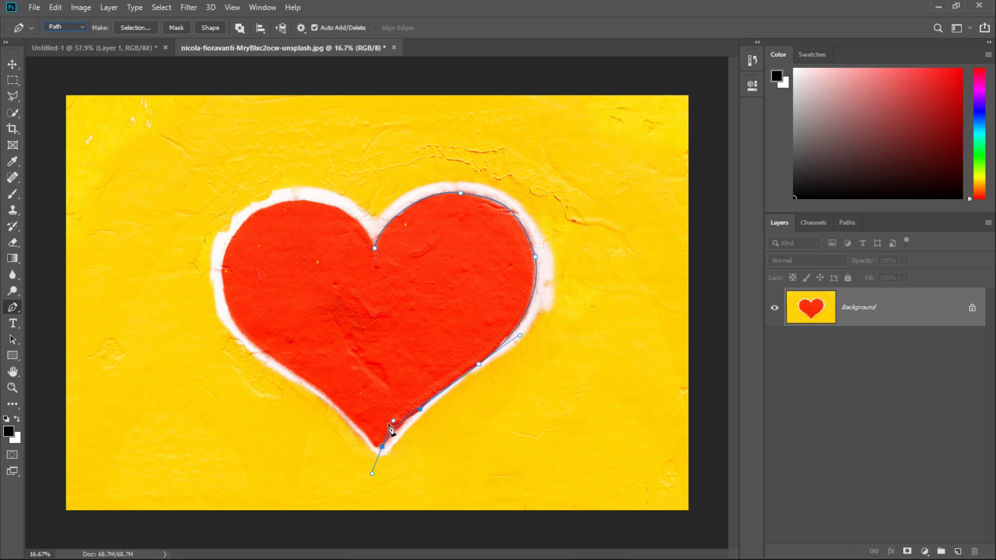
{"action": "left_click_drag", "start_coordinate": [393, 423], "coordinate": [401, 426]}
{"action": "left_click", "coordinate": [382, 446], "text": "ctrl"}
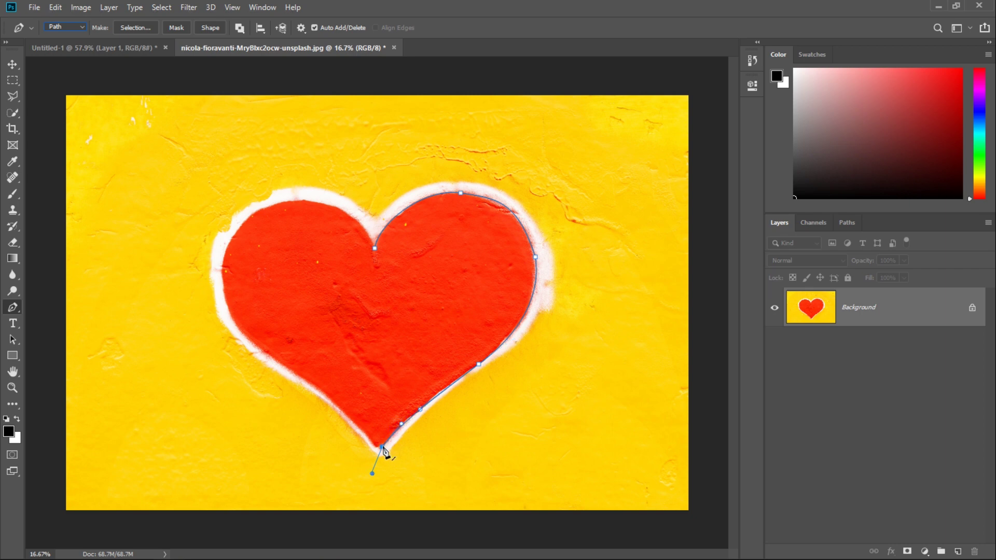
{"action": "left_click", "coordinate": [294, 373]}
{"action": "left_click_drag", "start_coordinate": [295, 374], "coordinate": [238, 332]}
{"action": "left_click_drag", "start_coordinate": [372, 473], "coordinate": [367, 446]}
Add a curved anchor on the heart's left edge and nudge the lower-left point onto the edge.
{"action": "left_click", "coordinate": [295, 373]}
{"action": "left_click", "coordinate": [222, 259]}
{"action": "left_click_drag", "start_coordinate": [222, 260], "coordinate": [228, 204]}
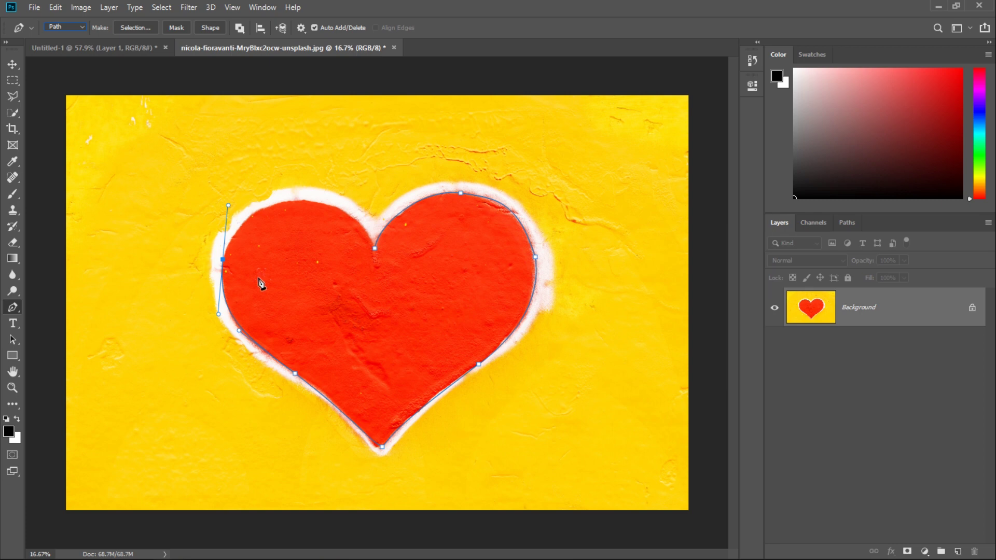
{"action": "left_click_drag", "start_coordinate": [239, 330], "coordinate": [239, 335]}
{"action": "left_click", "coordinate": [223, 260]}
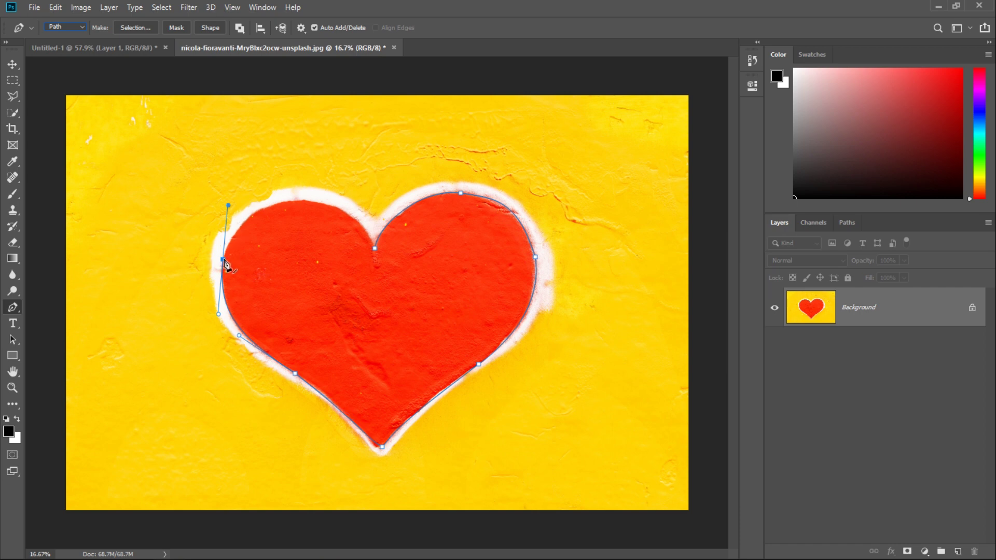
Add a curved anchor atop the left lobe and close the path at the top notch.
{"action": "left_click", "coordinate": [335, 208]}
{"action": "mouse_move", "coordinate": [335, 209]}
{"action": "left_mouse_down"}
{"action": "mouse_move", "coordinate": [397, 214]}
{"action": "mouse_move", "coordinate": [326, 254]}
{"action": "left_mouse_up"}
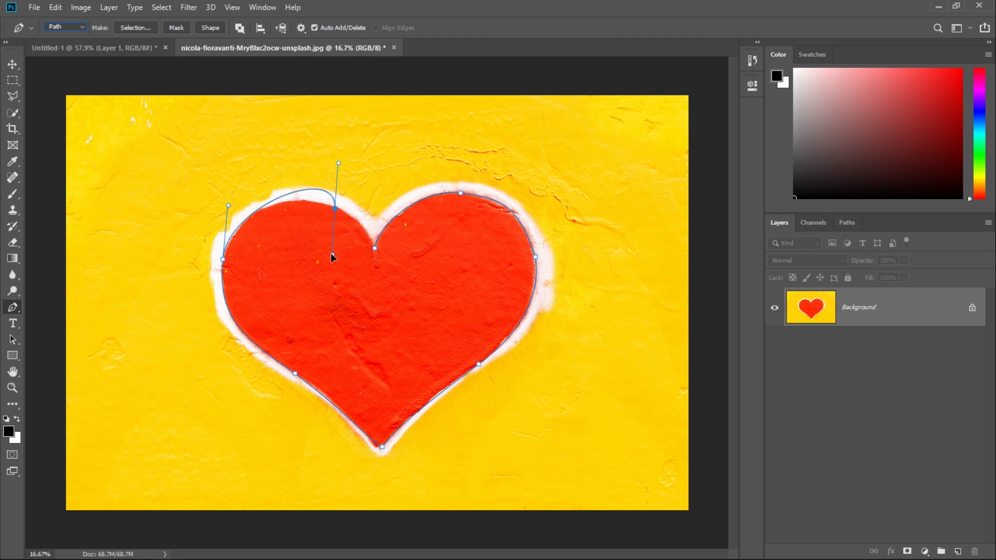
{"action": "mouse_move", "coordinate": [327, 256]}
{"action": "left_mouse_down"}
{"action": "mouse_move", "coordinate": [313, 285]}
{"action": "mouse_move", "coordinate": [280, 294]}
{"action": "left_mouse_up"}
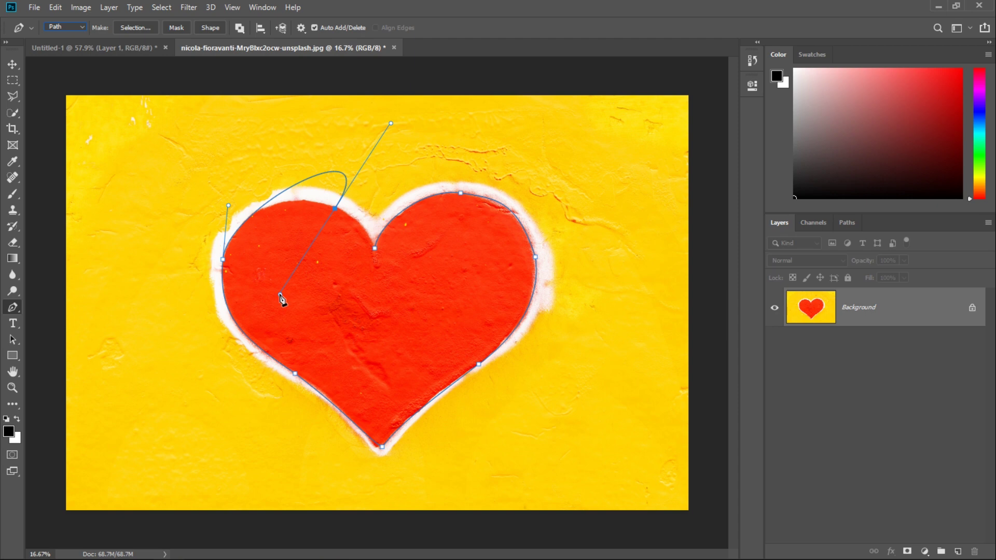
{"action": "mouse_move", "coordinate": [391, 124]}
{"action": "left_mouse_down"}
{"action": "mouse_move", "coordinate": [278, 187]}
{"action": "mouse_move", "coordinate": [293, 189]}
{"action": "left_mouse_up"}
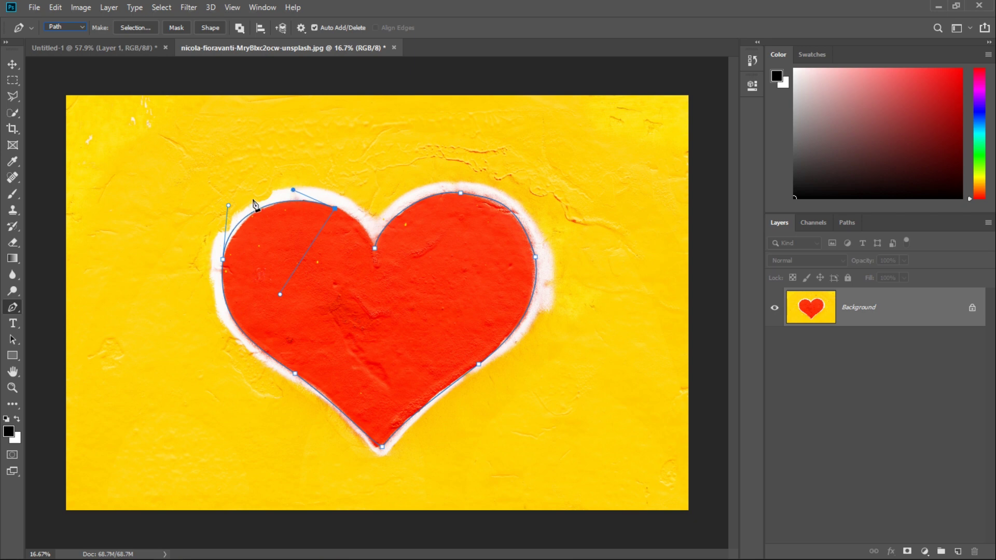
{"action": "left_click_drag", "start_coordinate": [228, 206], "coordinate": [239, 207]}
{"action": "left_click", "coordinate": [336, 209], "text": "ctrl"}
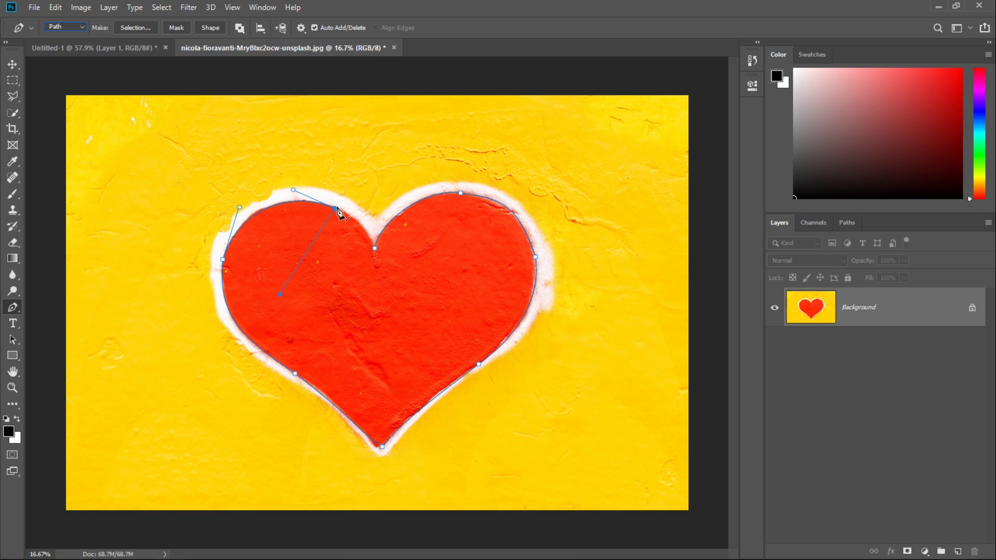
{"action": "left_click", "coordinate": [375, 249]}
{"action": "left_click_drag", "start_coordinate": [369, 251], "coordinate": [347, 288]}
Remove the notch anchor's handles and reshape the upper-left curve to run into the notch.
{"action": "left_click_drag", "start_coordinate": [346, 288], "coordinate": [392, 314]}
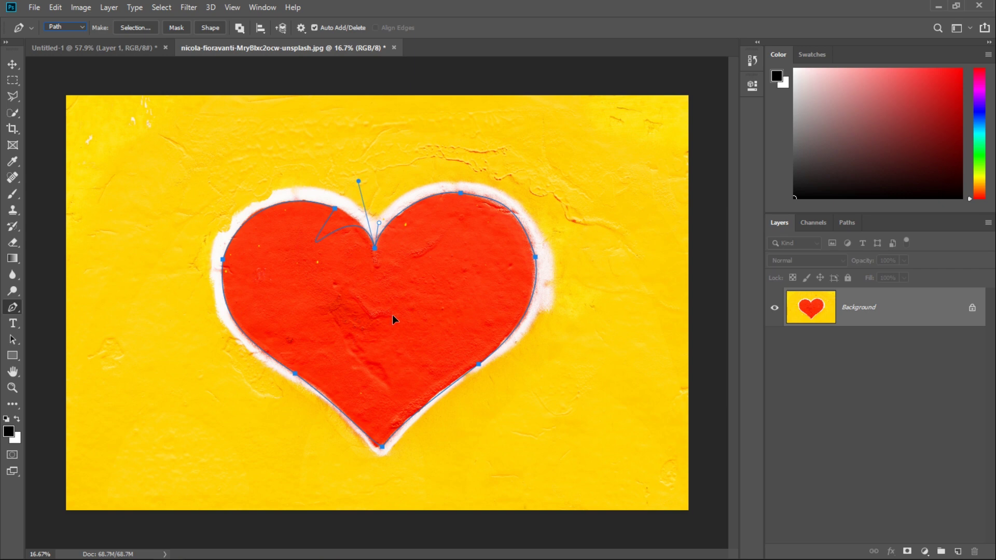
{"action": "left_click", "coordinate": [374, 248], "text": "alt"}
{"action": "left_click_drag", "start_coordinate": [336, 210], "coordinate": [331, 208]}
{"action": "left_click_drag", "start_coordinate": [369, 206], "coordinate": [371, 234]}
{"action": "mouse_move", "coordinate": [361, 236]}
{"action": "left_mouse_down"}
{"action": "mouse_move", "coordinate": [298, 220]}
{"action": "mouse_move", "coordinate": [304, 209]}
{"action": "mouse_move", "coordinate": [369, 211]}
{"action": "left_mouse_up"}
{"action": "left_click_drag", "start_coordinate": [360, 229], "coordinate": [366, 232]}
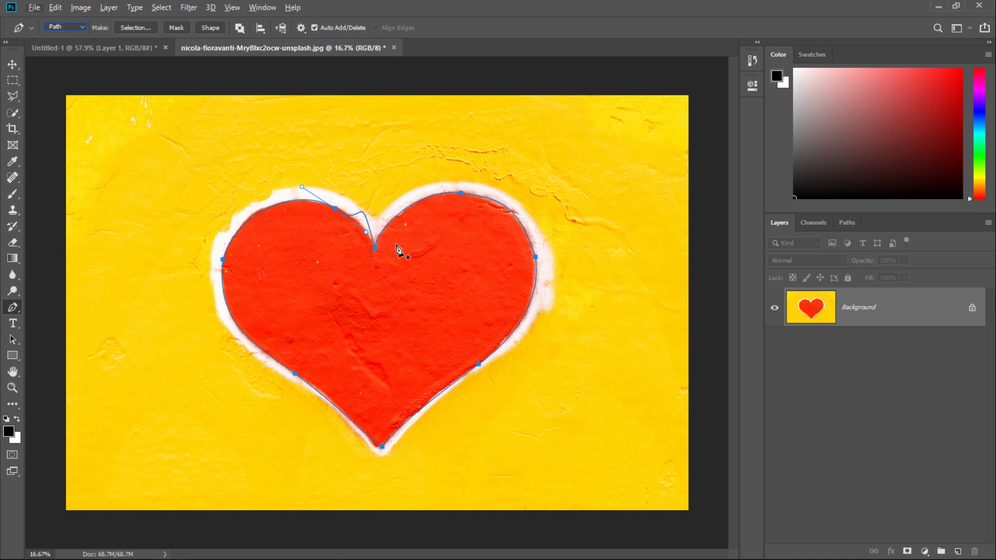
{"action": "key", "text": "ctrl+plus"}
{"action": "key", "text": "ctrl+plus"}
{"action": "key", "text": "ctrl+plus"}
{"action": "key", "text": "ctrl+plus"}
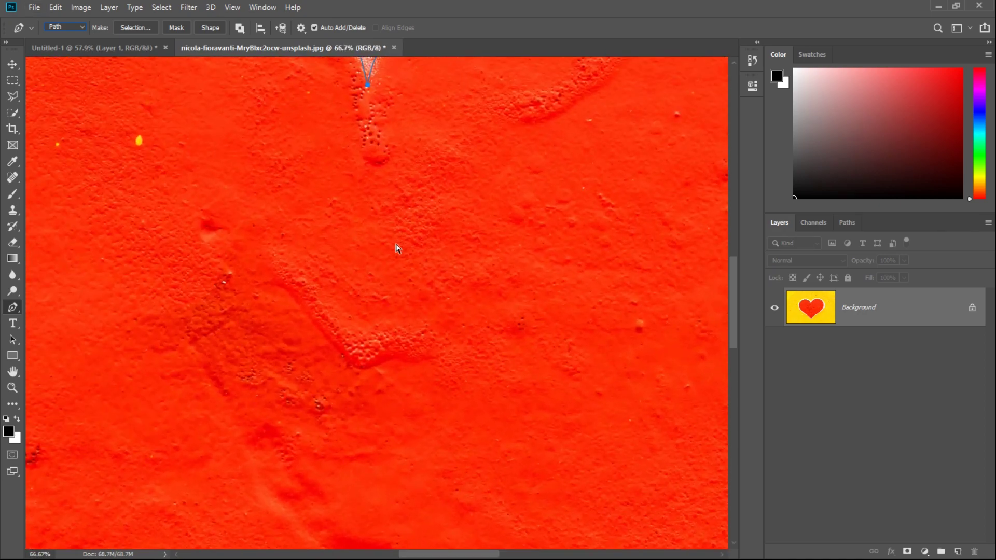
Zoom in, convert the notch anchor to a corner, and fit the left curve into it.
{"action": "mouse_move", "coordinate": [396, 240]}
{"action": "left_mouse_down"}
{"action": "mouse_move", "coordinate": [396, 318]}
{"action": "mouse_move", "coordinate": [472, 501]}
{"action": "left_mouse_up"}
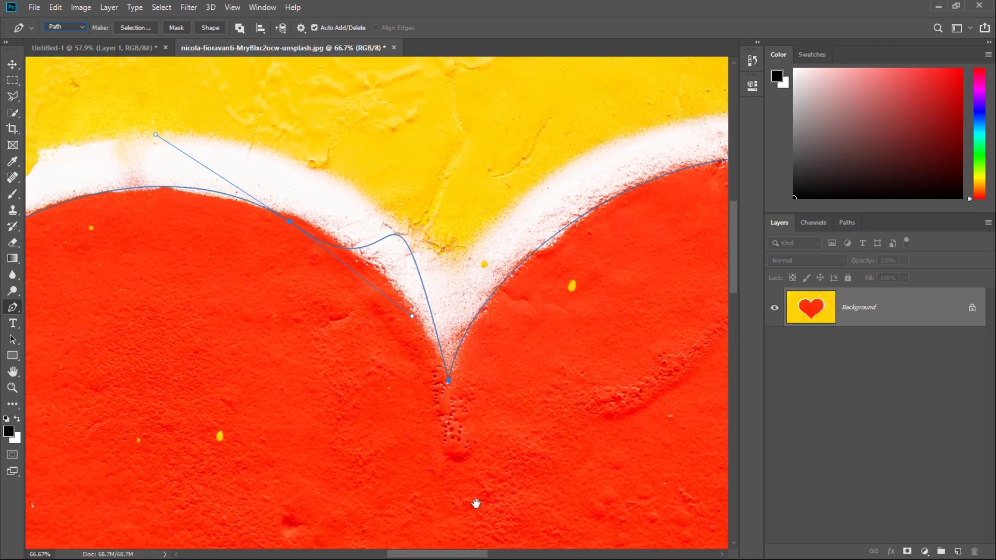
{"action": "left_click", "coordinate": [448, 381], "text": "ctrl"}
{"action": "left_click", "coordinate": [448, 381], "text": "alt"}
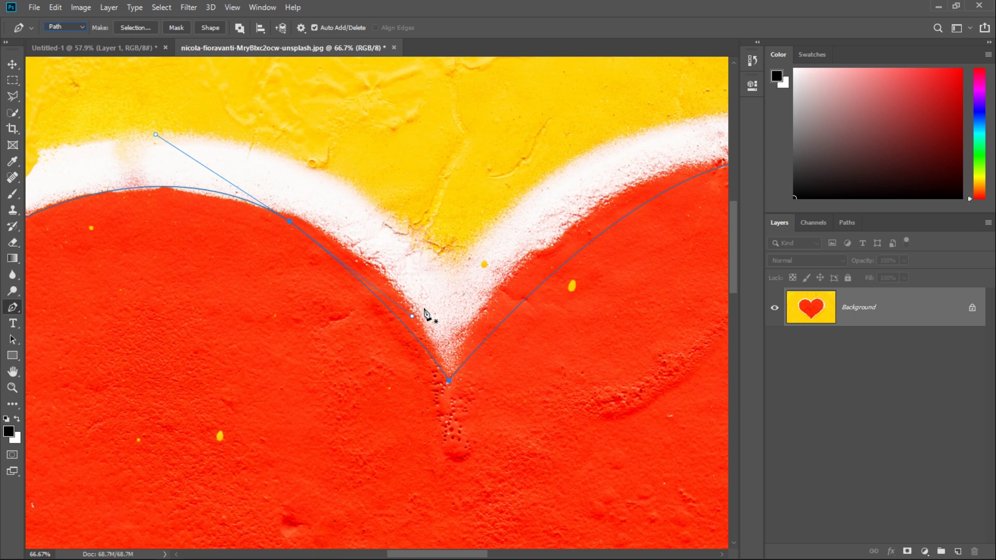
{"action": "left_click_drag", "start_coordinate": [412, 316], "coordinate": [413, 252]}
{"action": "left_click_drag", "start_coordinate": [413, 253], "coordinate": [414, 248]}
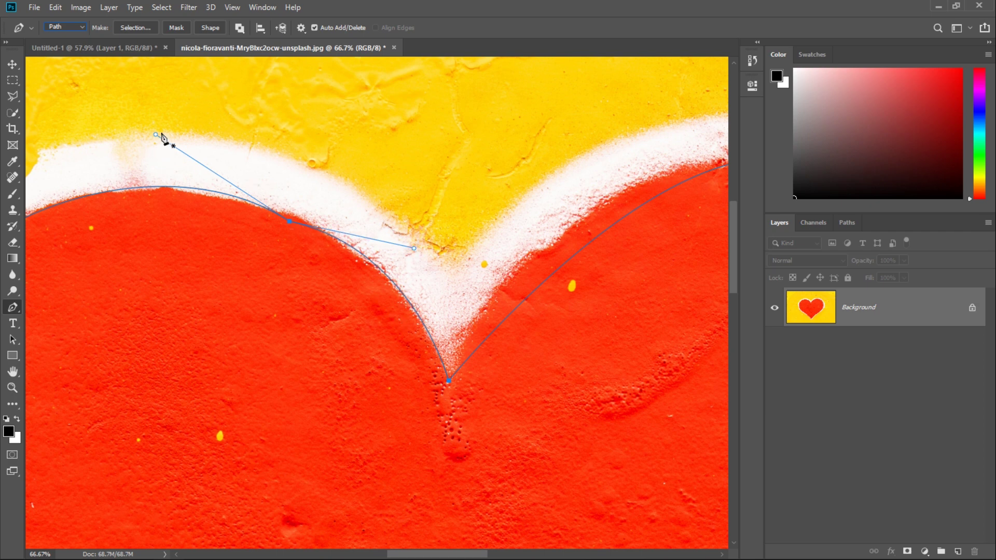
{"action": "left_click_drag", "start_coordinate": [156, 135], "coordinate": [151, 142]}
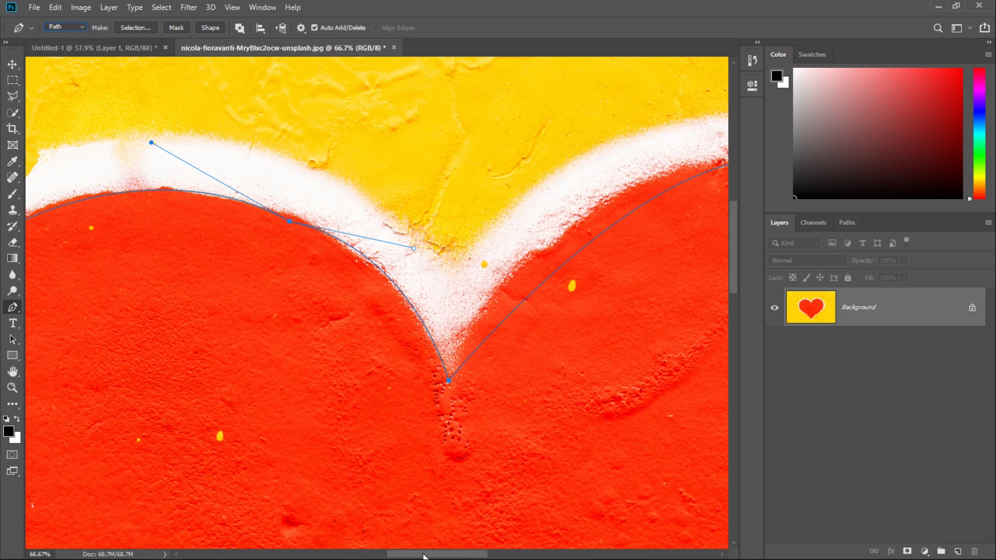
{"action": "left_click_drag", "start_coordinate": [430, 546], "coordinate": [478, 546]}
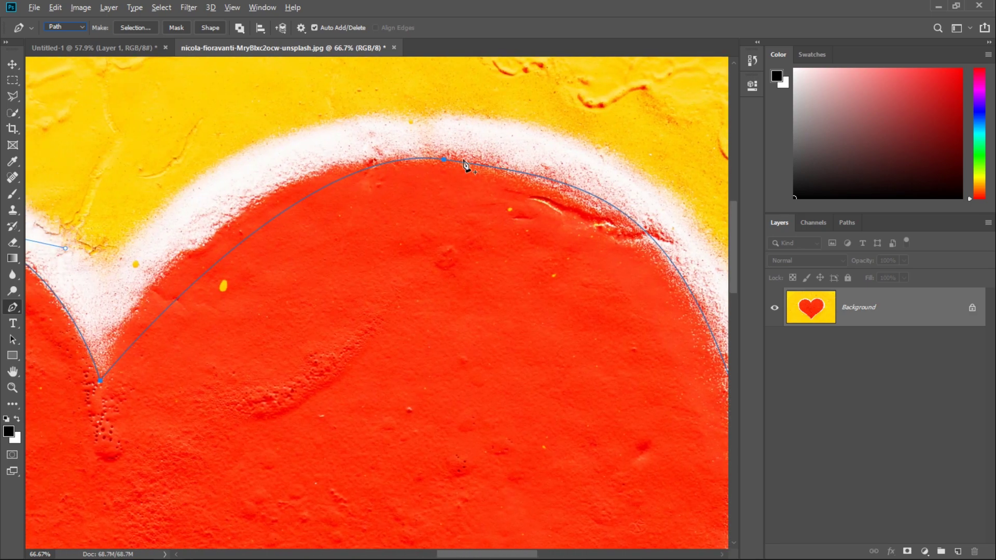
Adjust the right lobe's top anchor handles so the curve follows the heart's edge.
{"action": "left_click", "coordinate": [443, 159], "text": "ctrl"}
{"action": "mouse_move", "coordinate": [297, 141]}
{"action": "left_mouse_down"}
{"action": "mouse_move", "coordinate": [355, 112]}
{"action": "mouse_move", "coordinate": [174, 153]}
{"action": "left_mouse_up"}
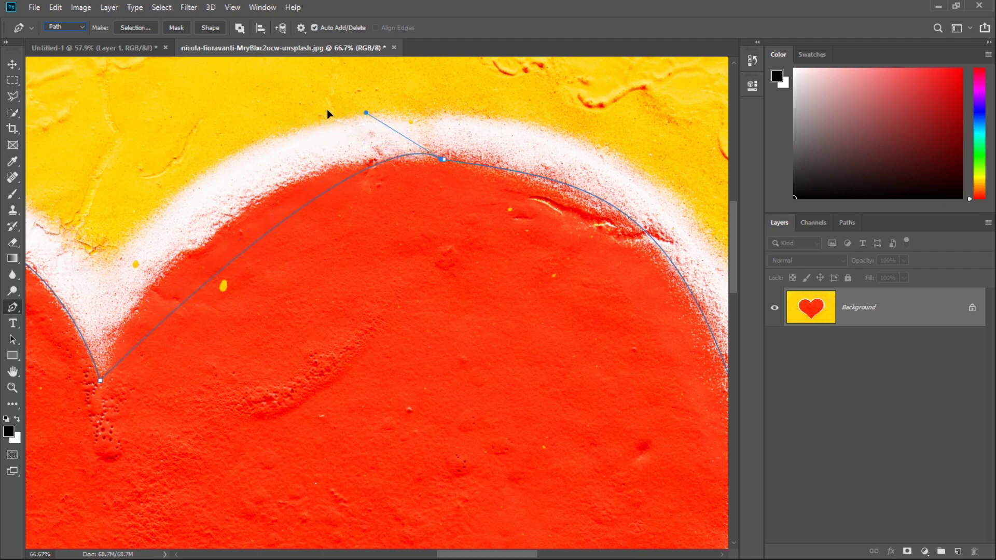
{"action": "left_click_drag", "start_coordinate": [174, 153], "coordinate": [175, 155]}
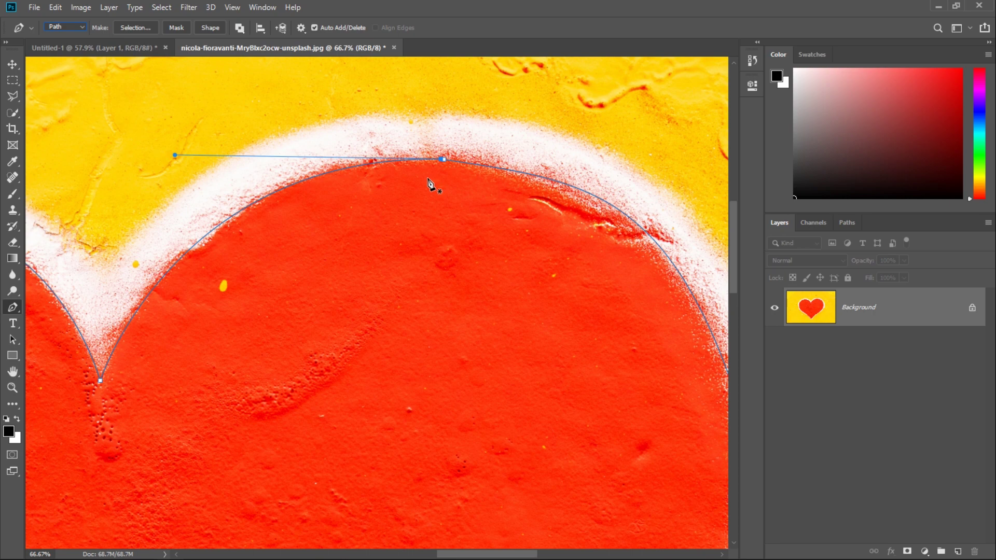
{"action": "scroll", "coordinate": [461, 262], "scroll_direction": "down", "scroll_amount": 2}
Make a selection from the heart path with Feather Radius 0 and Anti-aliased on.
{"action": "scroll", "coordinate": [557, 278], "scroll_direction": "down", "scroll_amount": 2}
{"action": "scroll", "coordinate": [647, 283], "scroll_direction": "down", "scroll_amount": 1}
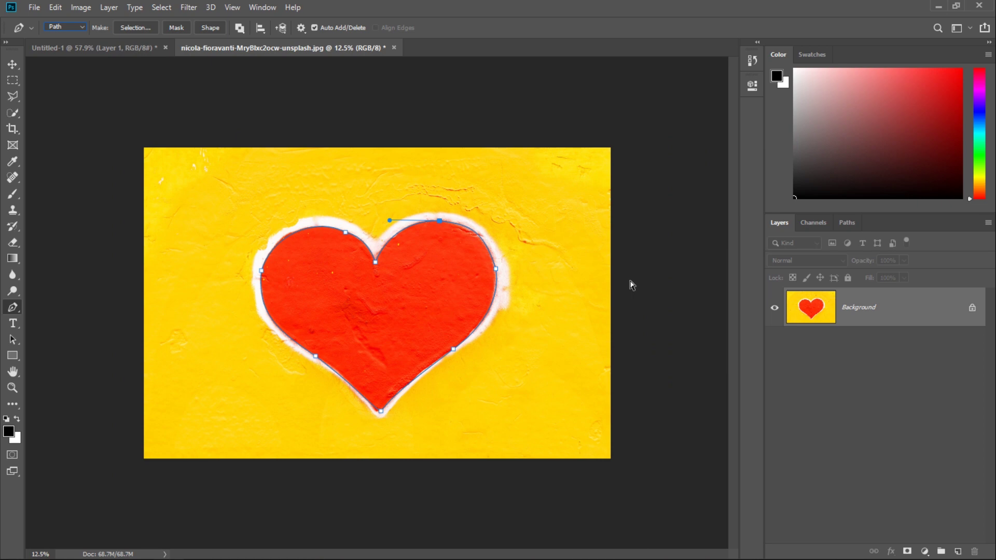
{"action": "scroll", "coordinate": [631, 285], "scroll_direction": "up", "scroll_amount": 1}
{"action": "scroll", "coordinate": [631, 285], "scroll_direction": "up", "scroll_amount": 1}
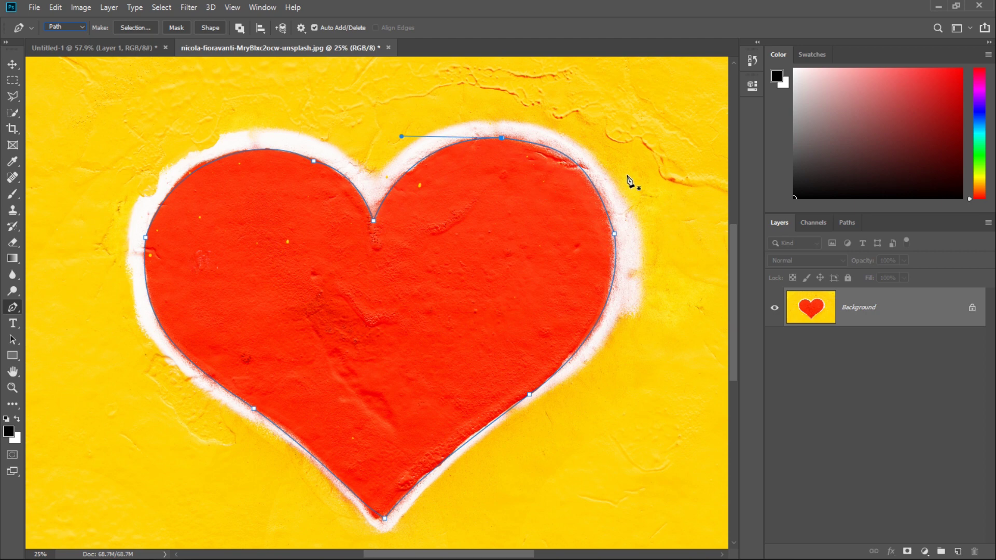
{"action": "left_click", "coordinate": [136, 27]}
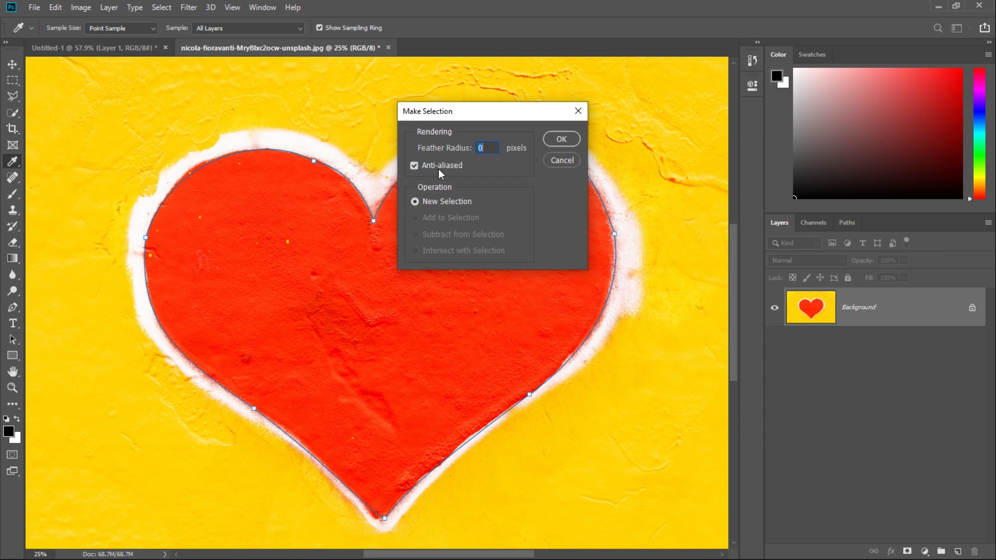
{"action": "left_click", "coordinate": [570, 139]}
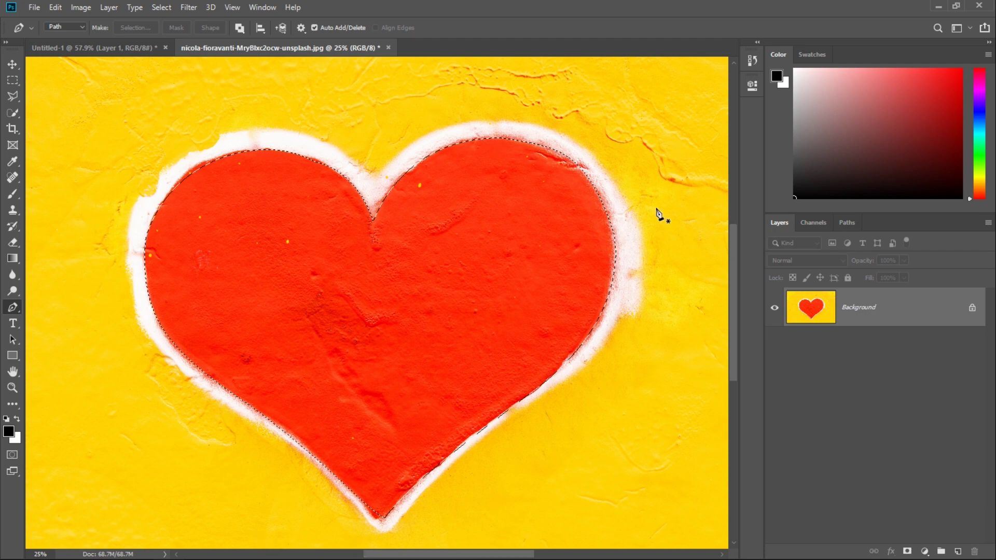
Copy the heart to a new Layer 1 with Ctrl+J and hide the Background layer.
{"action": "key", "text": "ctrl+j"}
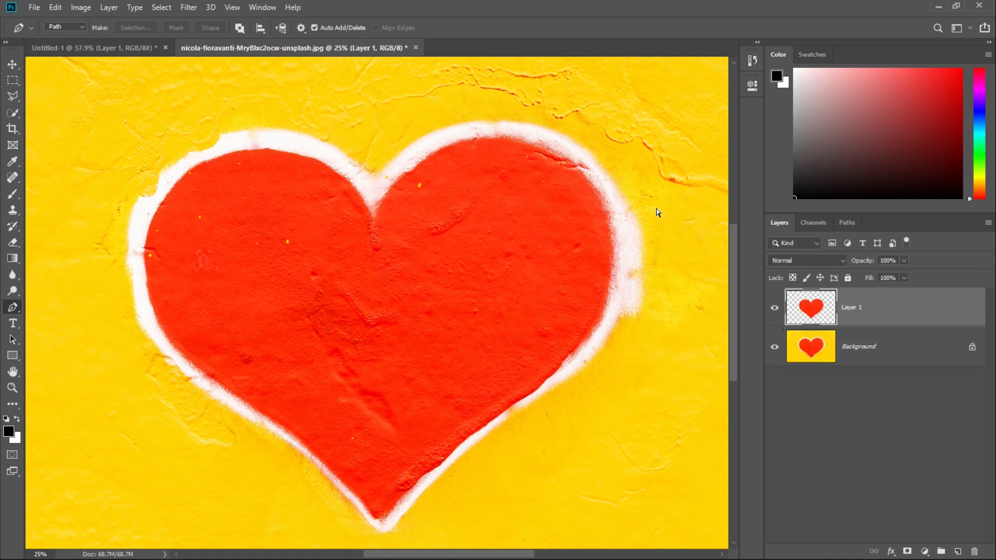
{"action": "left_click", "coordinate": [775, 346]}
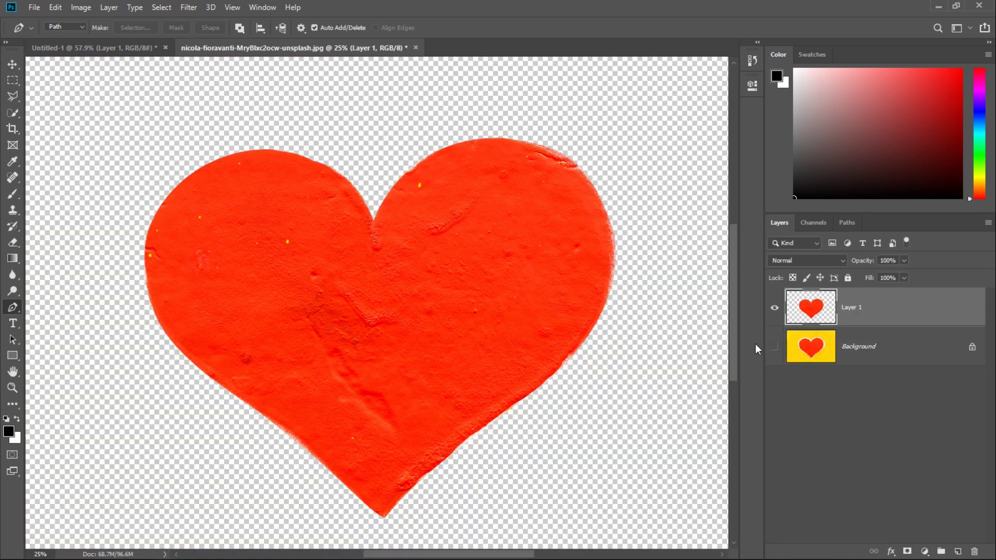